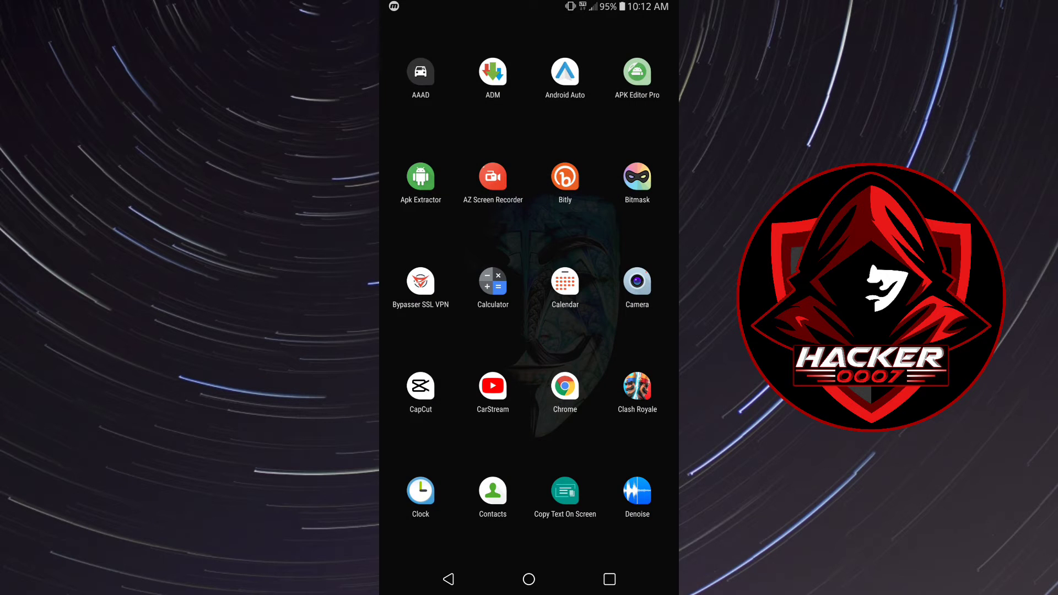
# - Place a Copy Text On Screen shortcut on the home screen and launch the app from it
pyautogui.moveTo(564, 491); pyautogui.dragTo(408, 51)
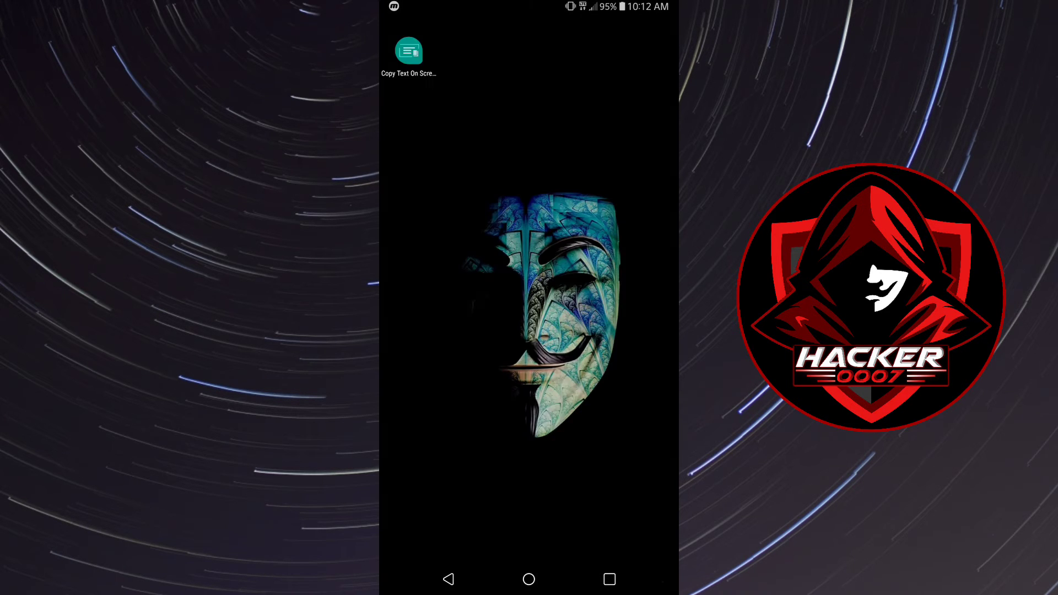
pyautogui.moveTo(529, 496); pyautogui.dragTo(529, 166)
pyautogui.moveTo(463, 289); pyautogui.dragTo(612, 289)
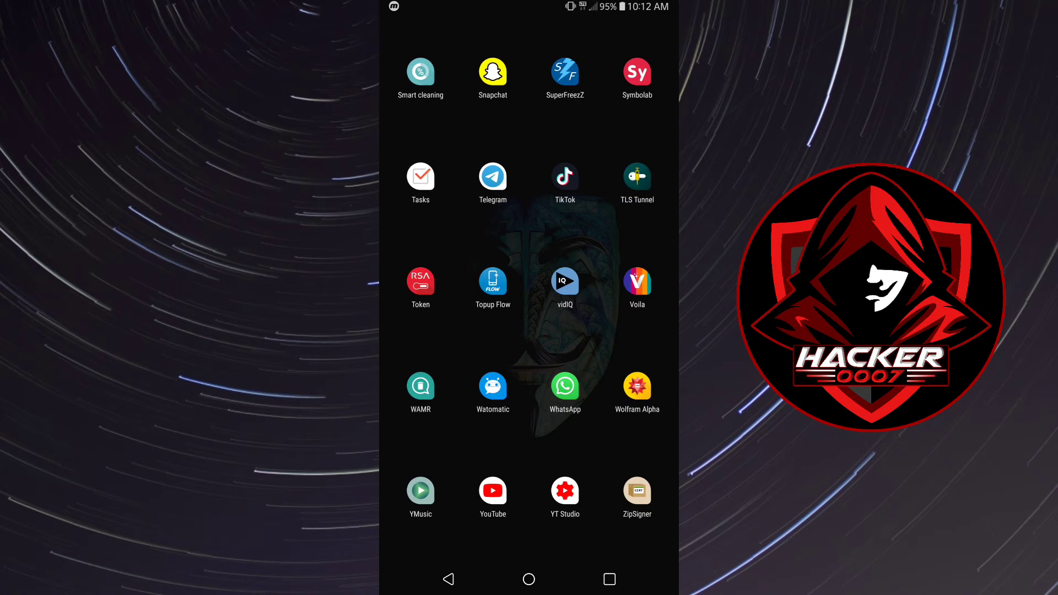
pyautogui.press('Escape')
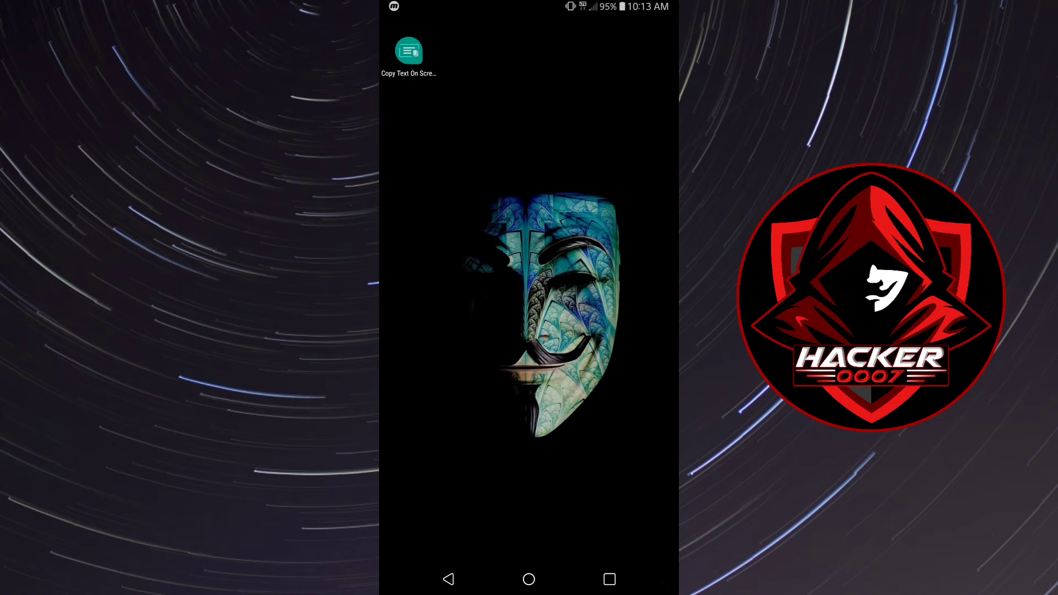
pyautogui.click(408, 52)
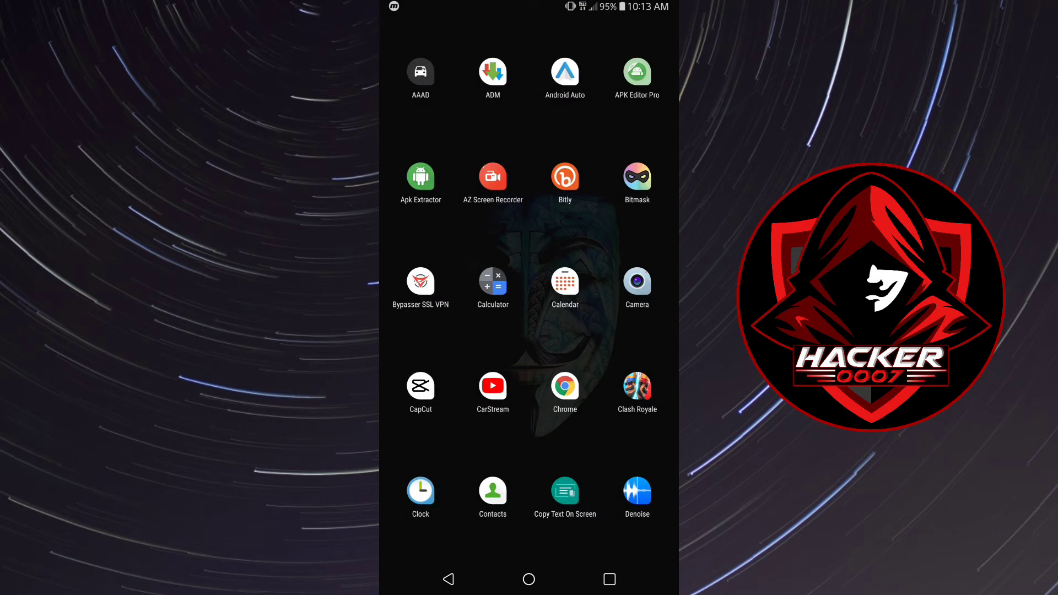
pyautogui.scroll(-10, 529, 289)
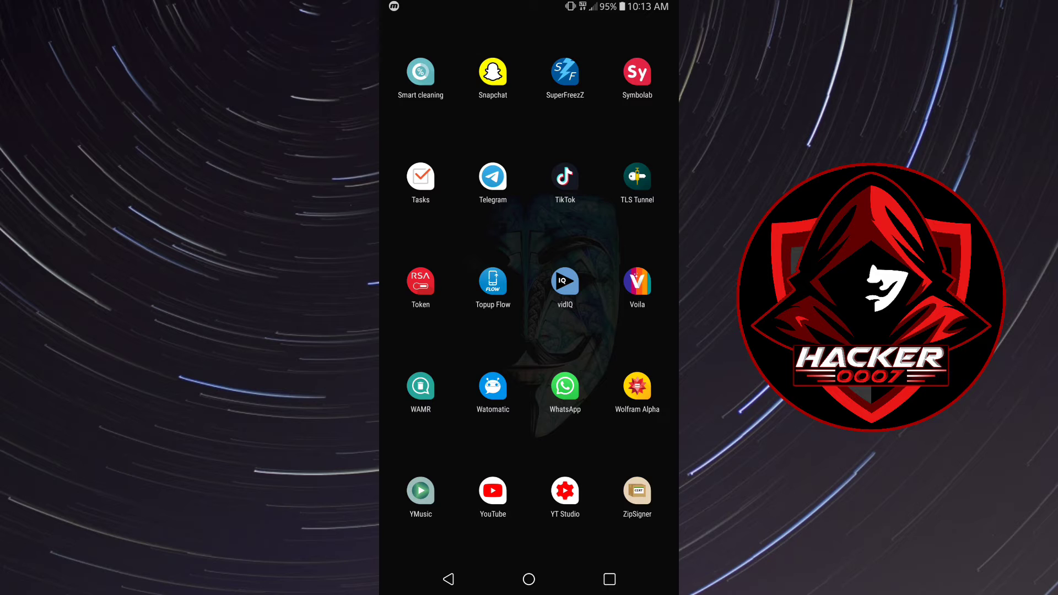
# - Launch YouTube, view the Cleck scambaiting video's full description, then return home
pyautogui.click(493, 491)
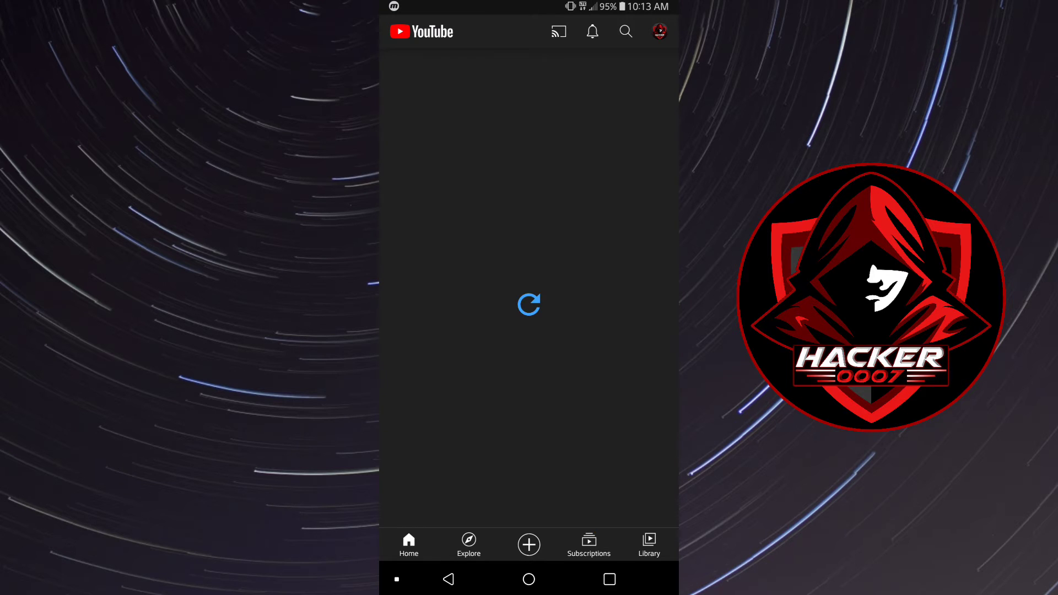
pyautogui.scroll(-5, 529, 289)
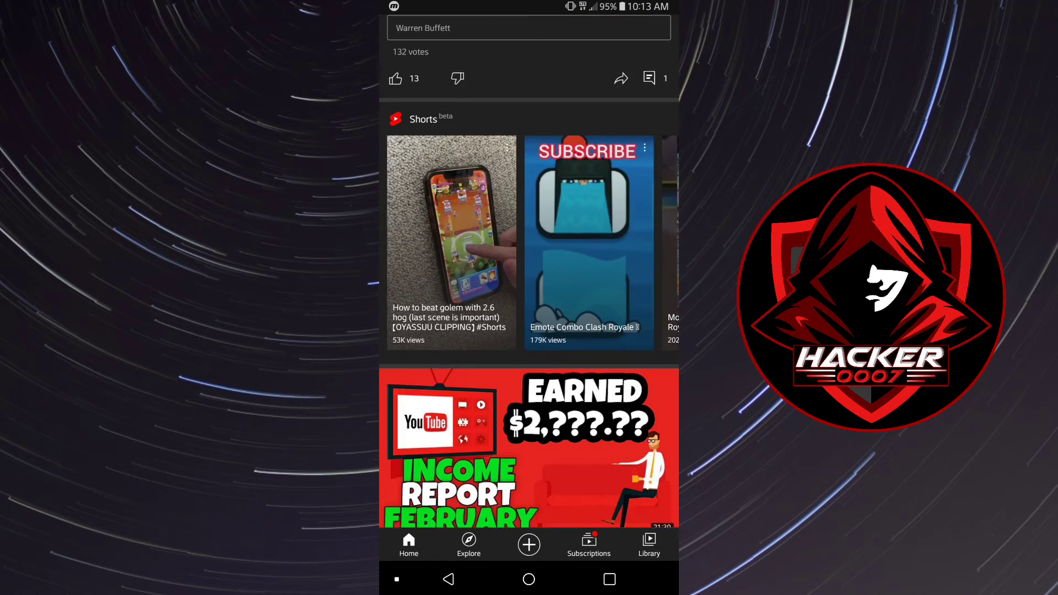
pyautogui.scroll(-3, 529, 290)
pyautogui.scroll(5, 530, 290)
pyautogui.scroll(5, 529, 289)
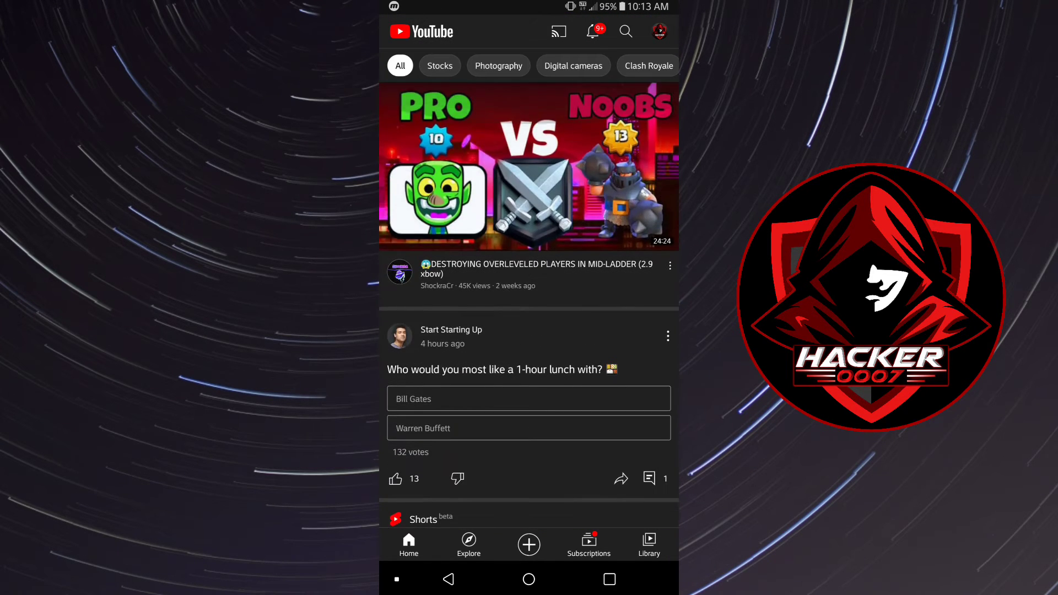
pyautogui.scroll(-10, 529, 331)
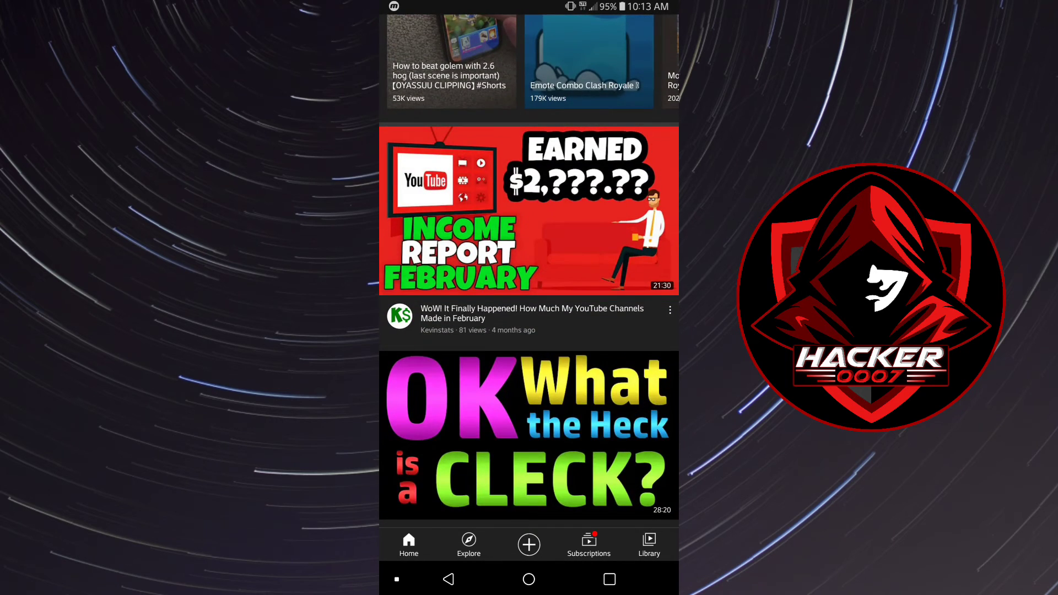
pyautogui.scroll(-3, 529, 289)
pyautogui.scroll(-5, 529, 289)
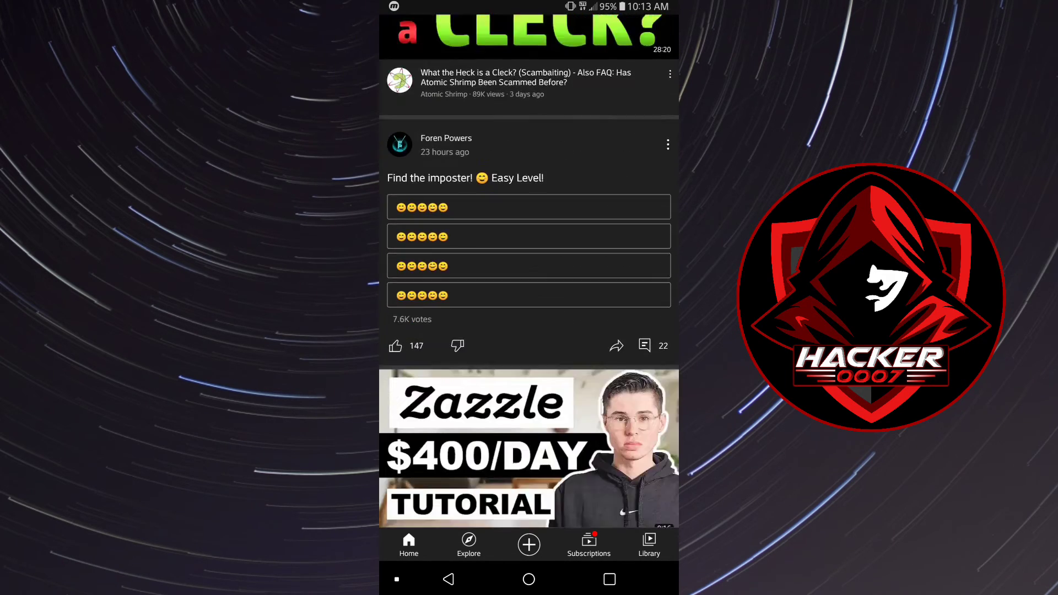
pyautogui.scroll(-3, 529, 289)
pyautogui.scroll(2, 529, 290)
pyautogui.scroll(2, 528, 289)
pyautogui.scroll(4, 529, 290)
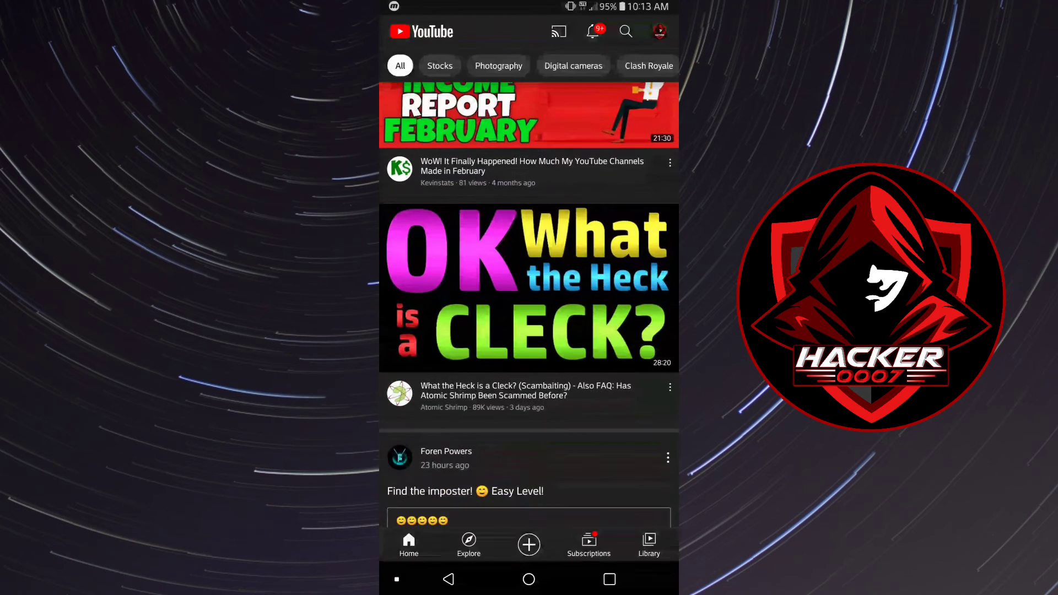
pyautogui.click(529, 307)
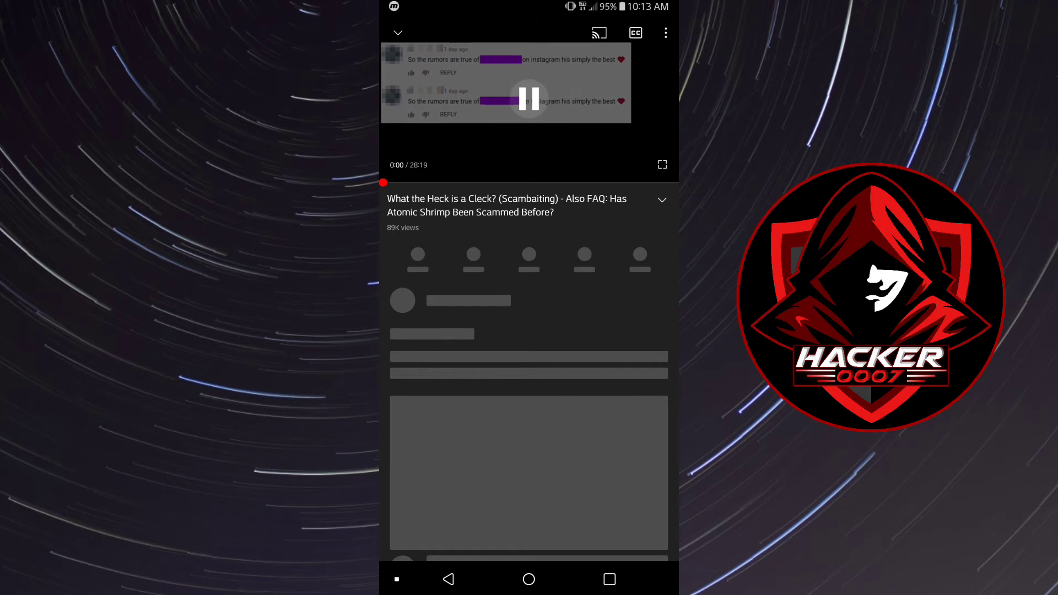
pyautogui.click(506, 205)
pyautogui.scroll(-2, 530, 394)
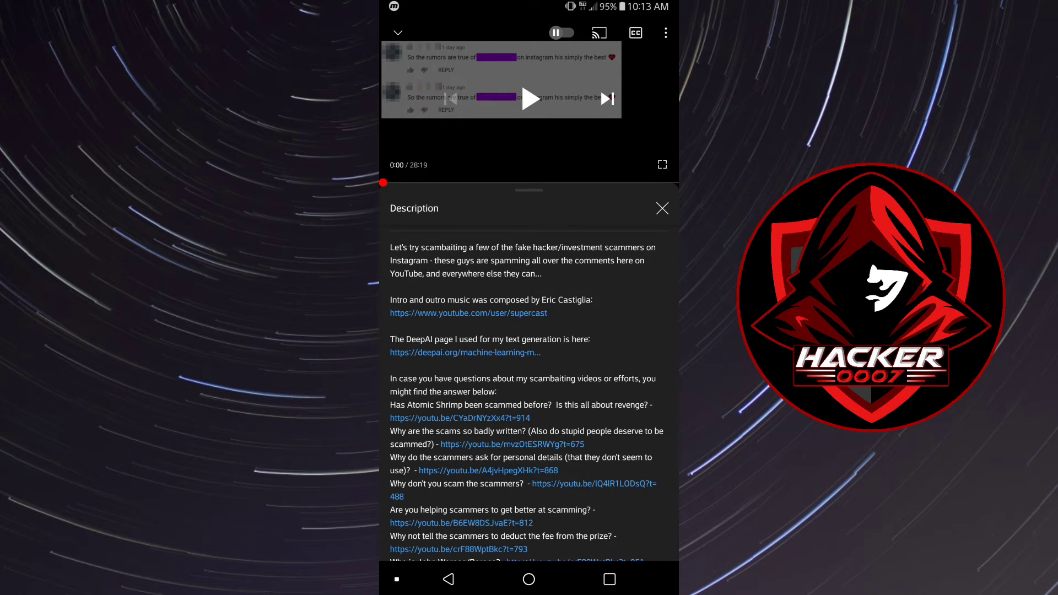
pyautogui.click(529, 579)
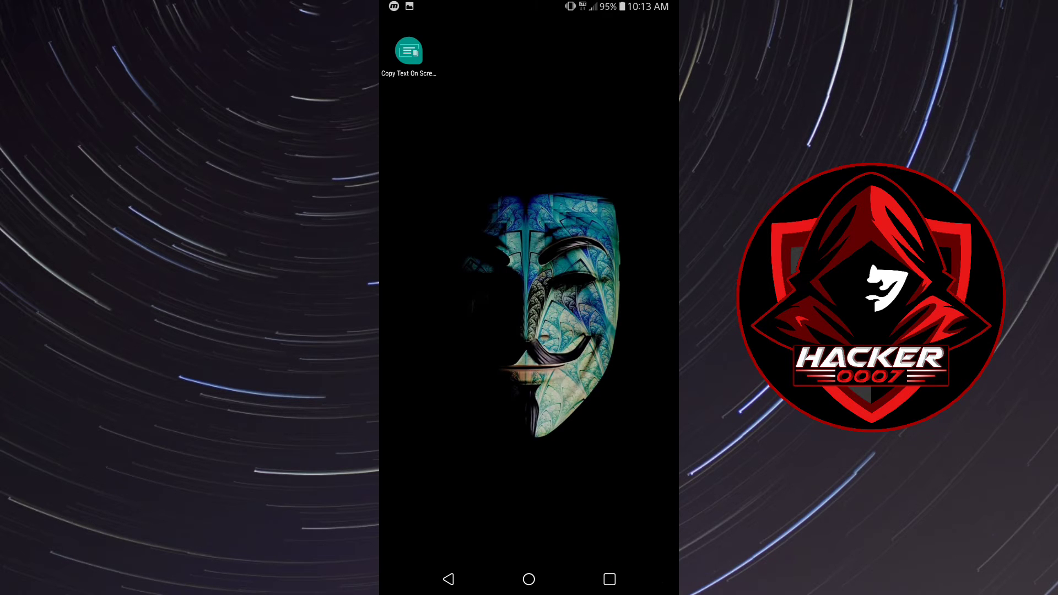
# - Launch Copy Text On Screen and load the latest description screenshot from the gallery
pyautogui.click(409, 51)
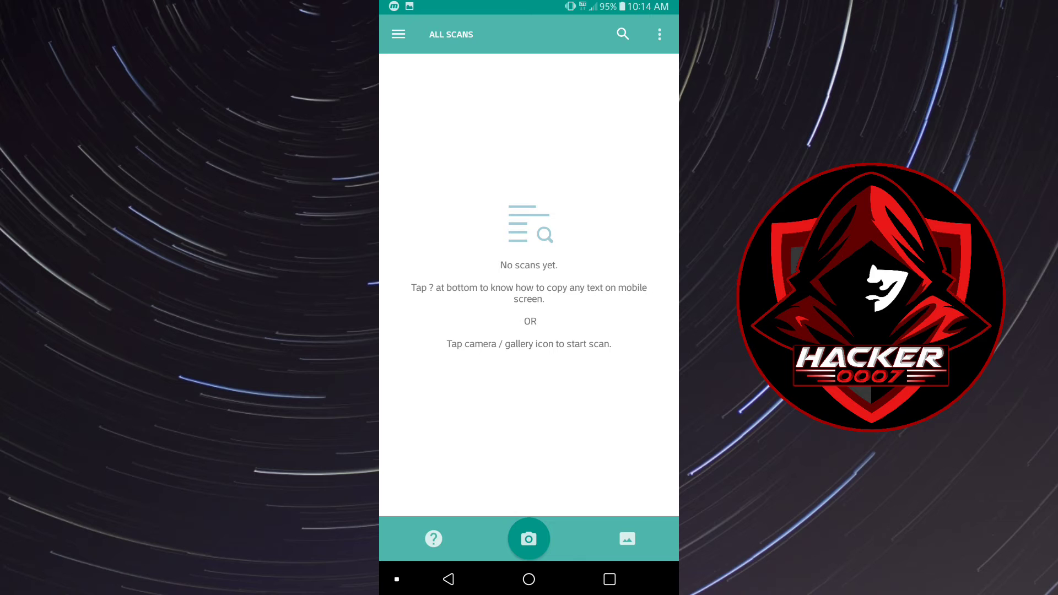
pyautogui.click(398, 34)
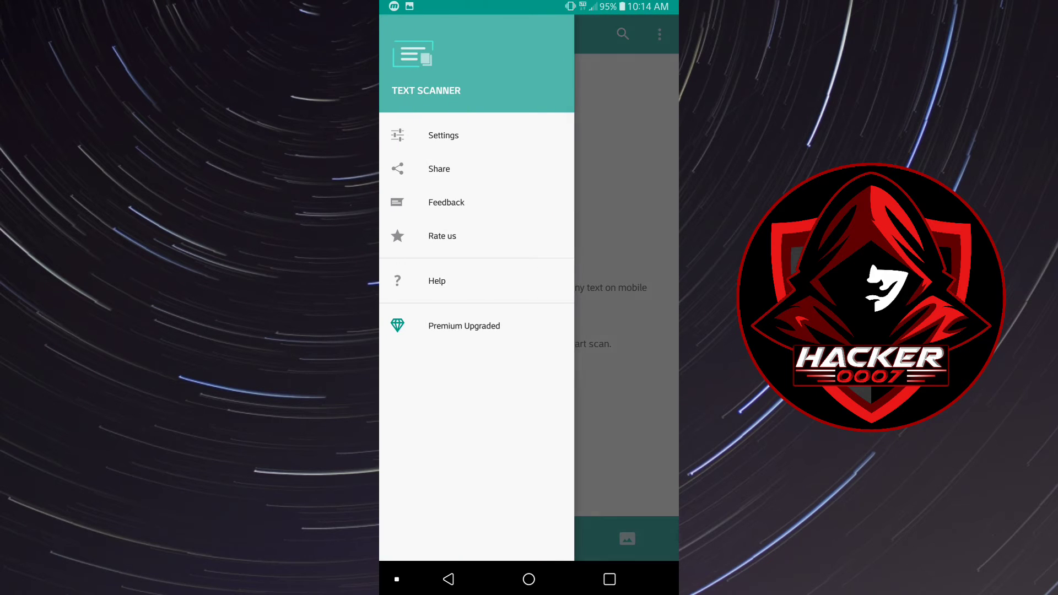
pyautogui.press('Escape')
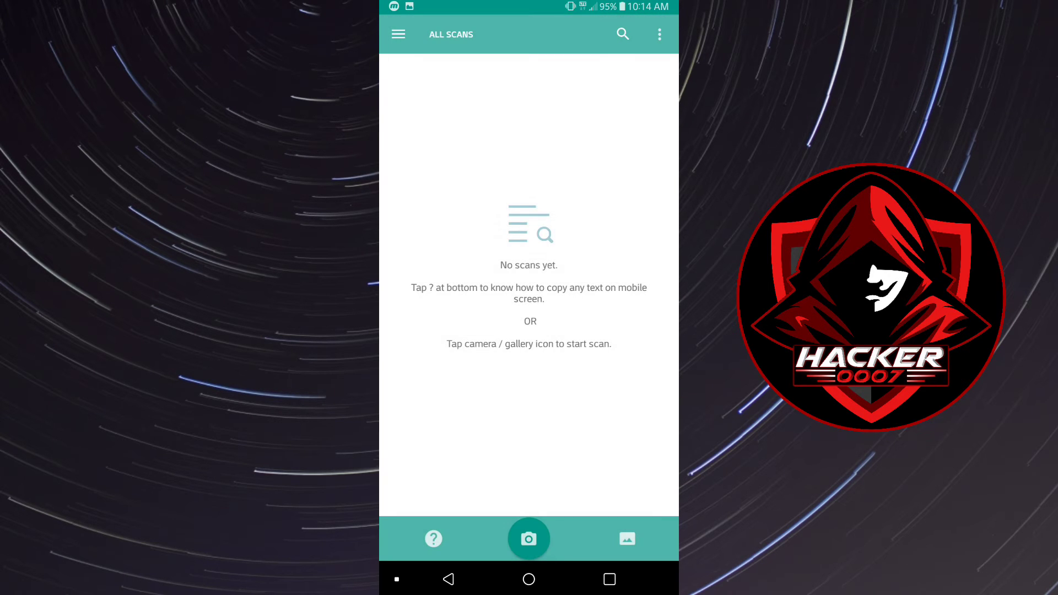
pyautogui.click(627, 537)
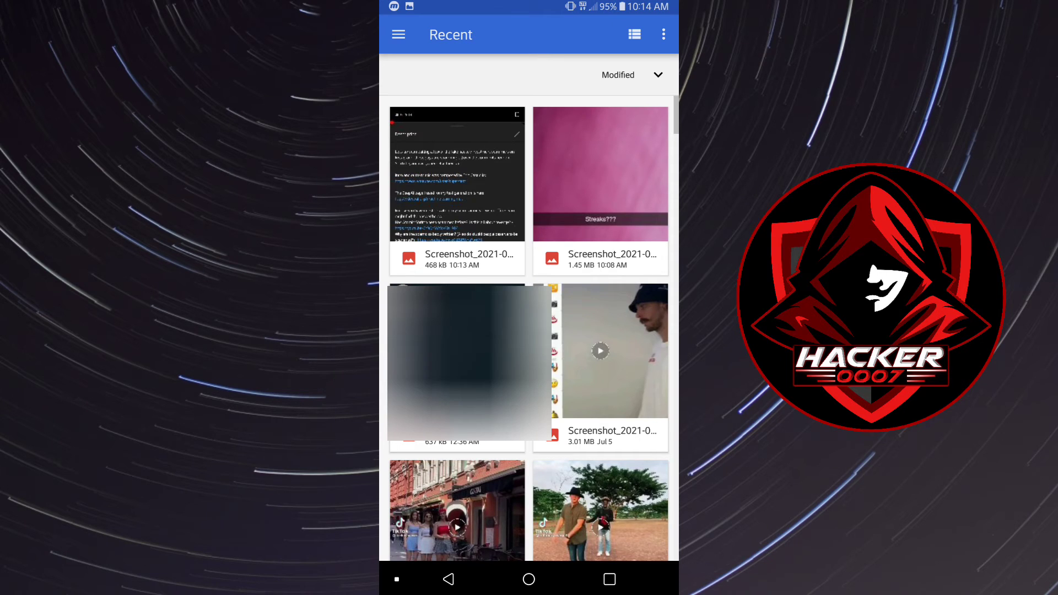
pyautogui.click(456, 190)
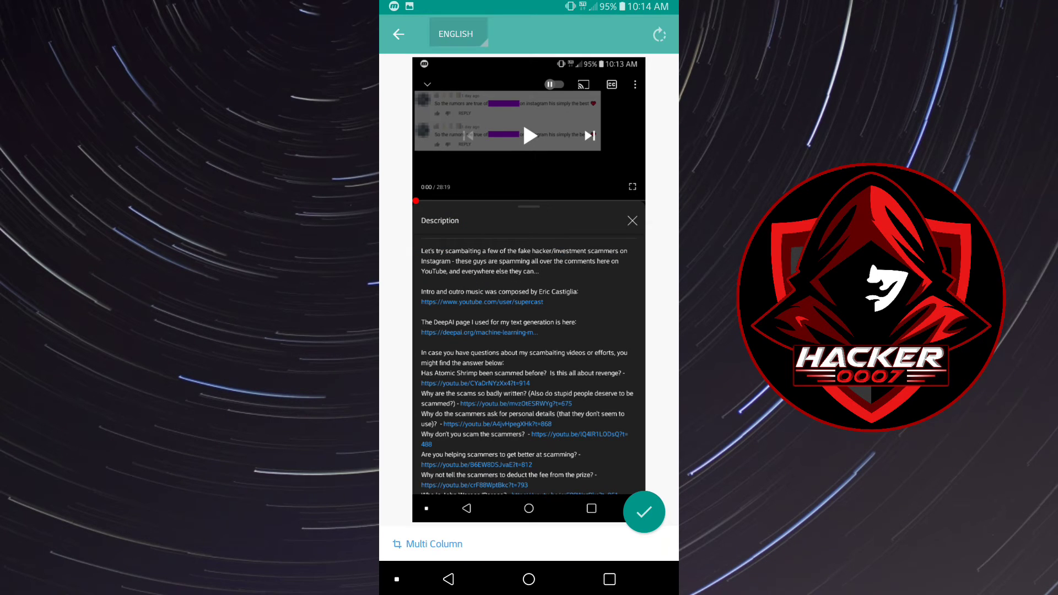
# - Keep English as recognition language, choose single-column selection and mark a first region
pyautogui.click(455, 33)
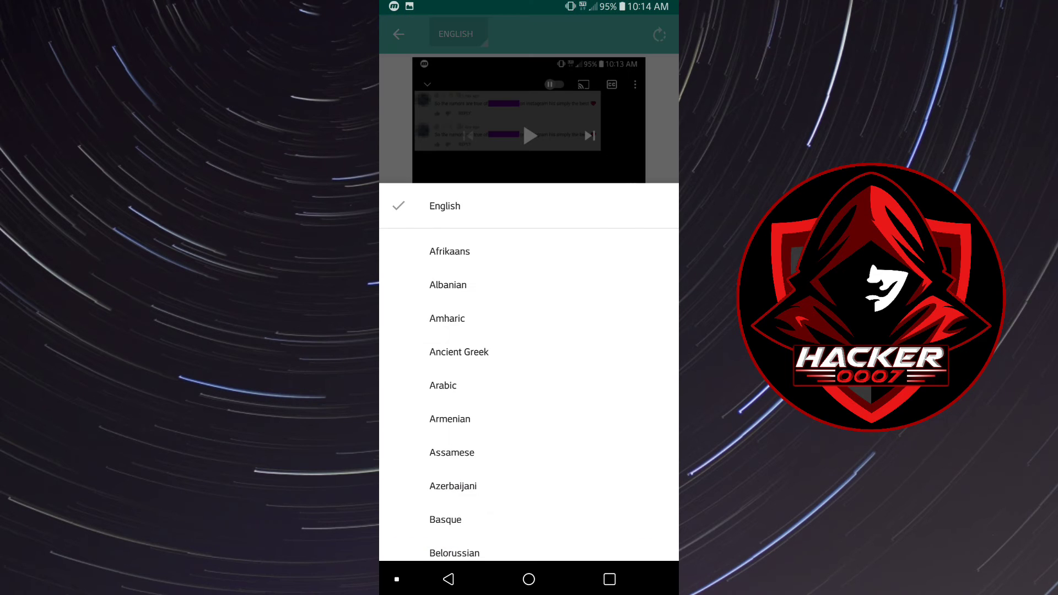
pyautogui.scroll(-3, 529, 330)
pyautogui.scroll(-5, 529, 331)
pyautogui.scroll(-8, 529, 331)
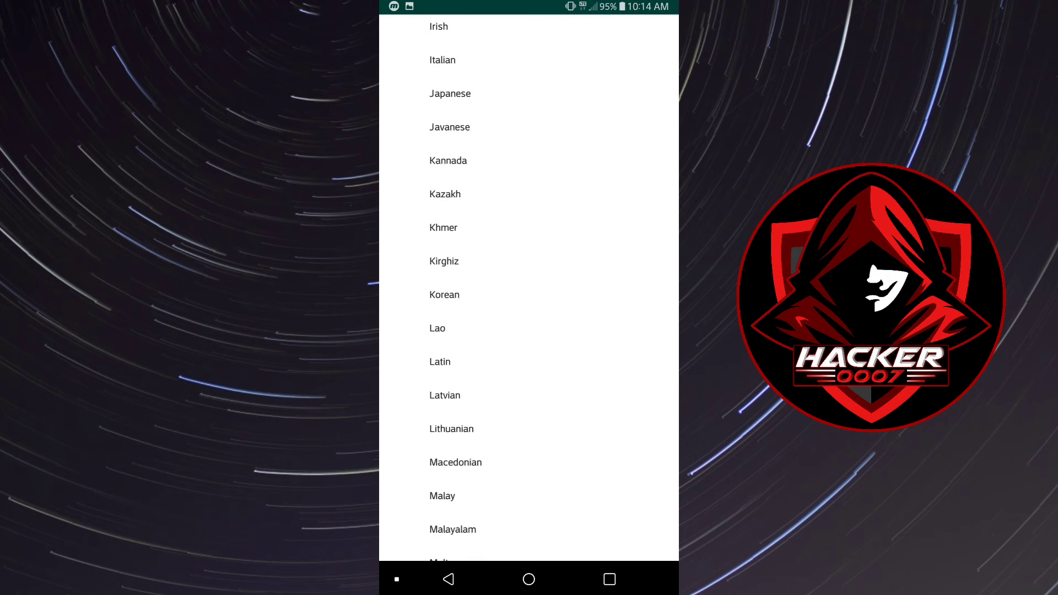
pyautogui.scroll(3, 530, 330)
pyautogui.scroll(10, 529, 290)
pyautogui.click(443, 35)
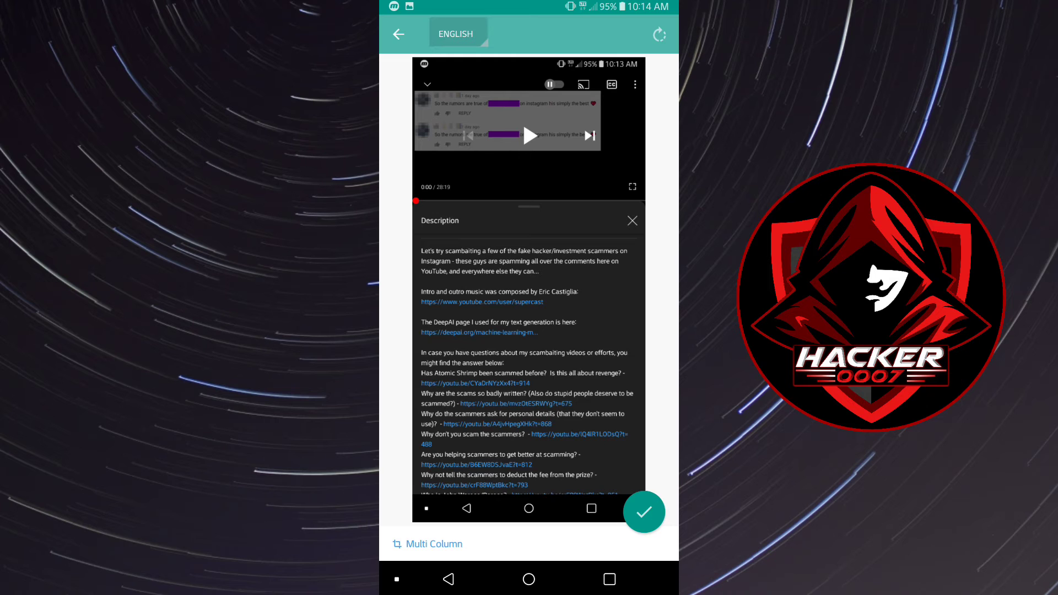
pyautogui.click(428, 544)
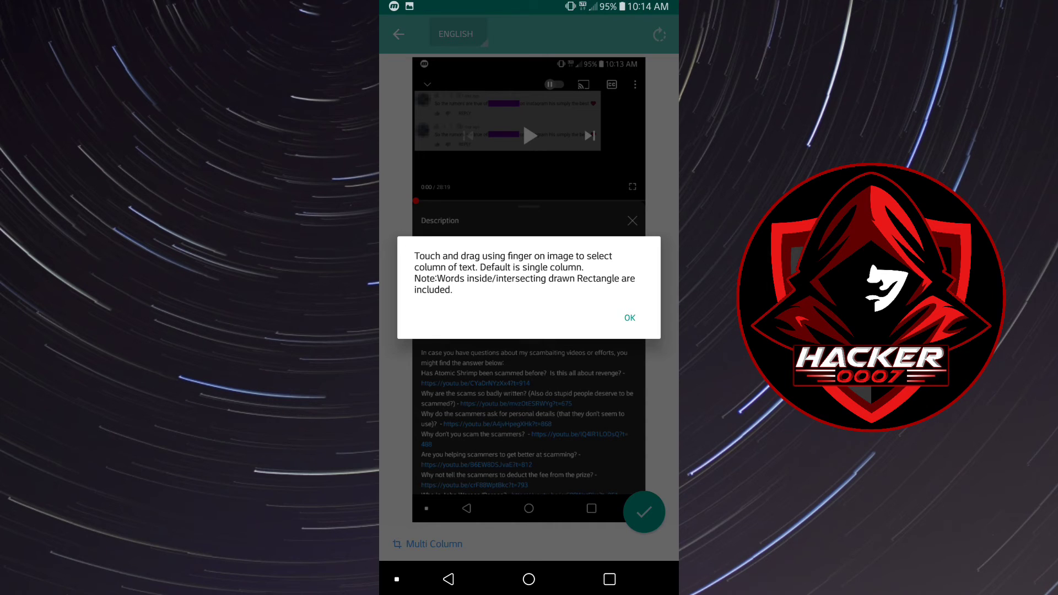
pyautogui.click(629, 318)
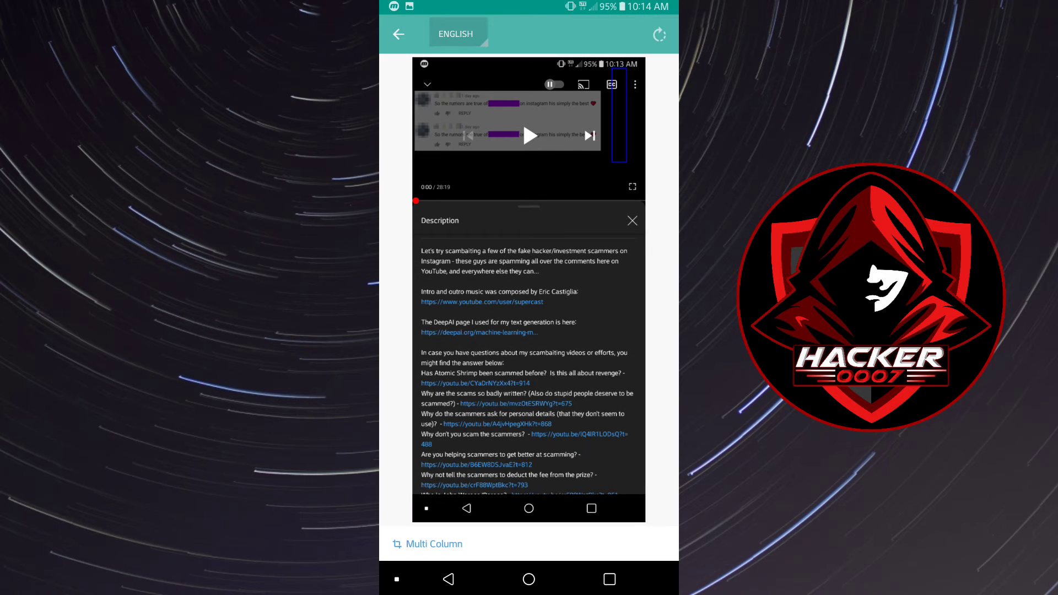
pyautogui.moveTo(612, 68); pyautogui.dragTo(519, 238)
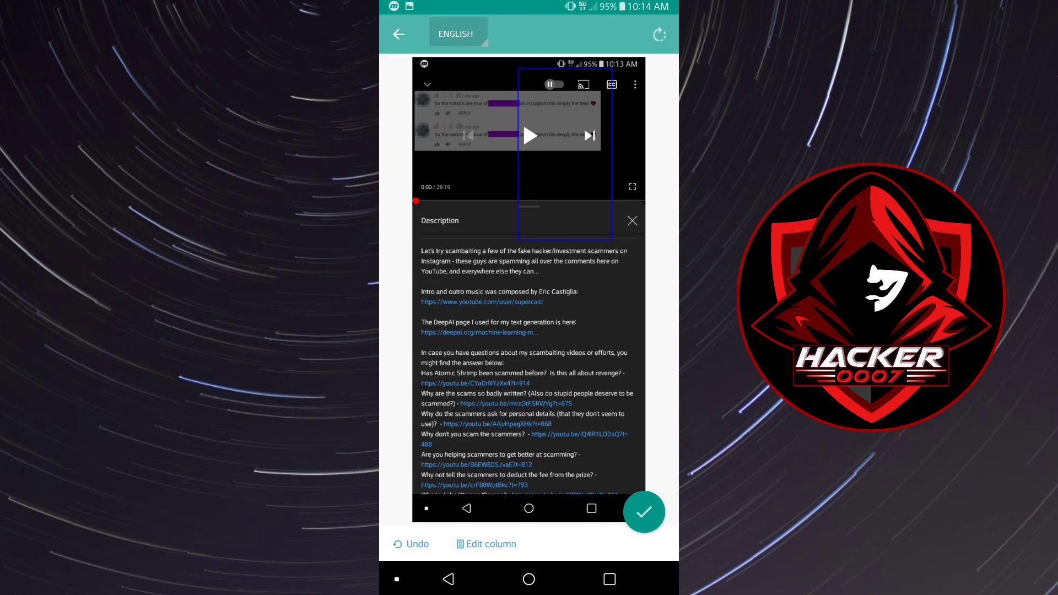
# - Rotate the screenshot back upright and frame the whole description from its heading down
pyautogui.click(659, 34)
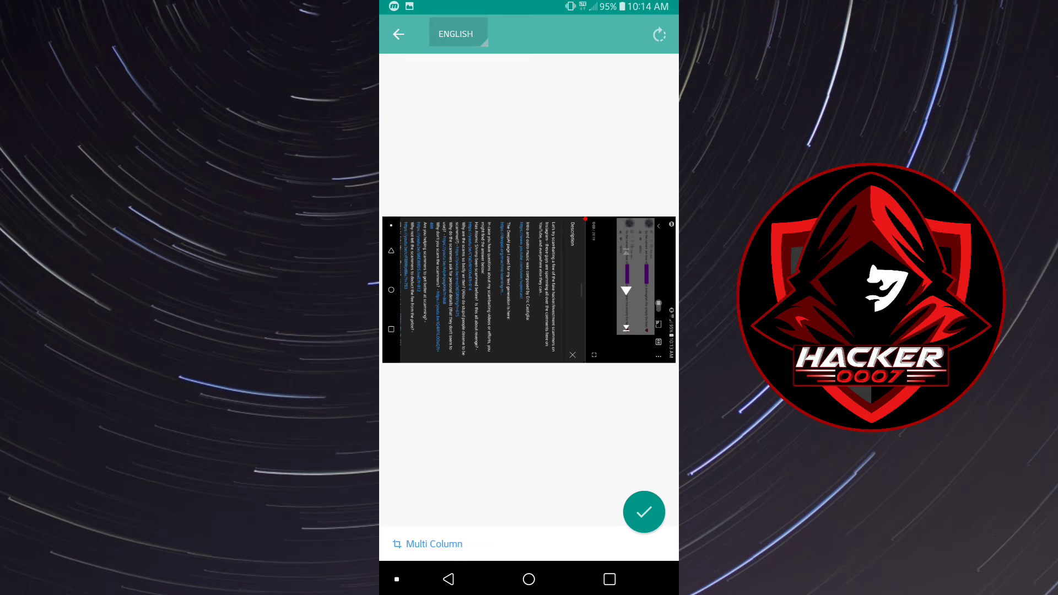
pyautogui.click(659, 33)
pyautogui.click(659, 34)
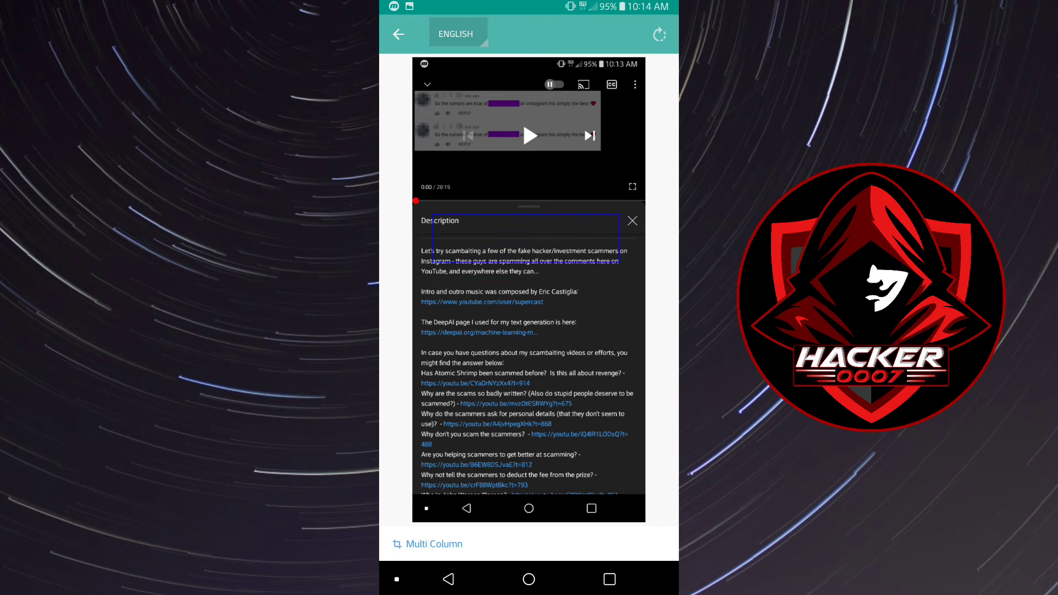
pyautogui.moveTo(629, 215); pyautogui.dragTo(431, 293)
pyautogui.click(474, 293)
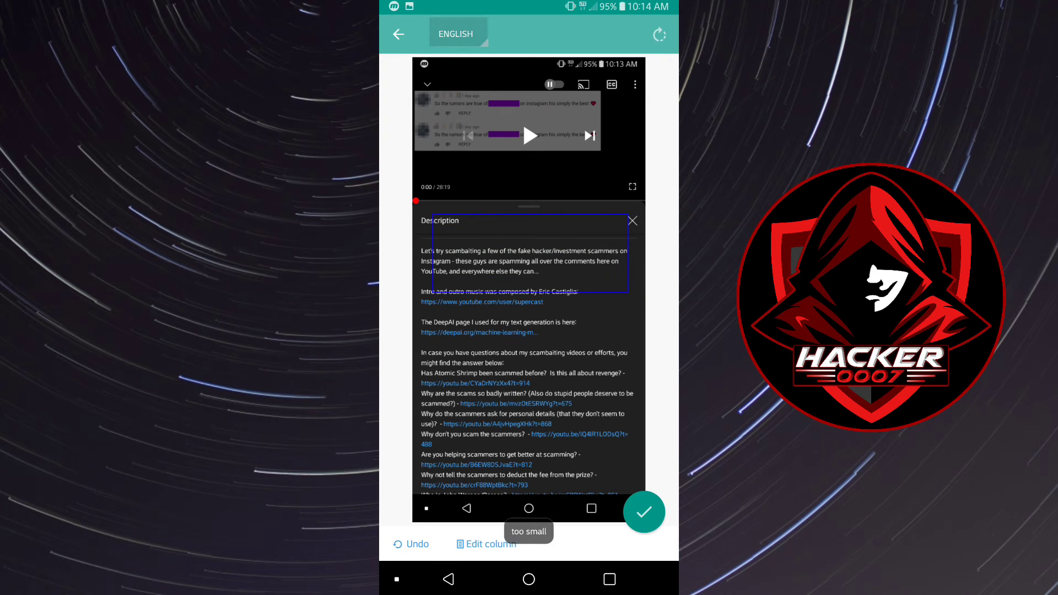
pyautogui.click(417, 217)
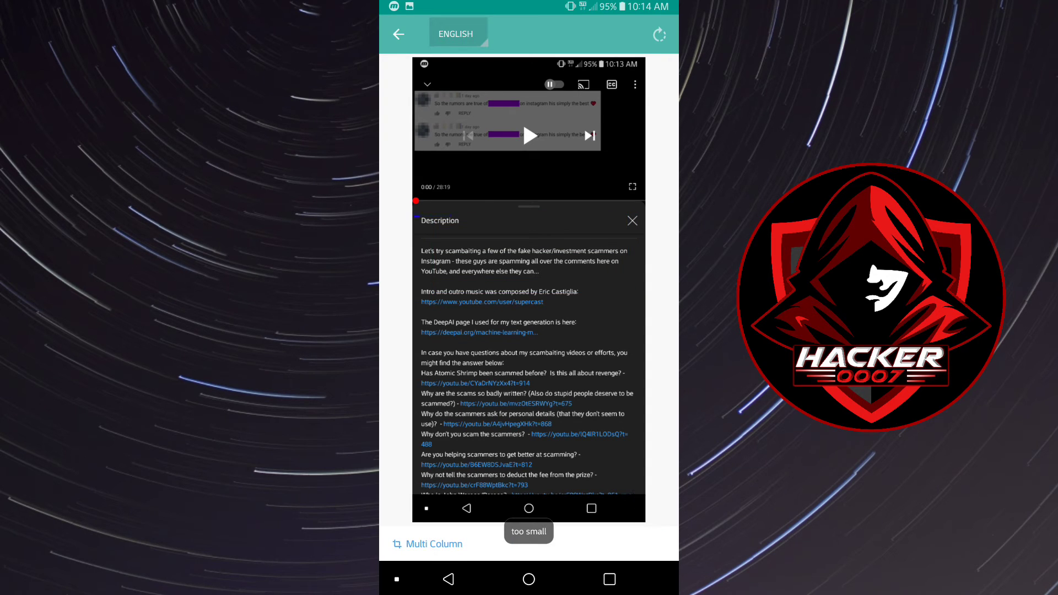
pyautogui.moveTo(530, 355); pyautogui.dragTo(529, 494)
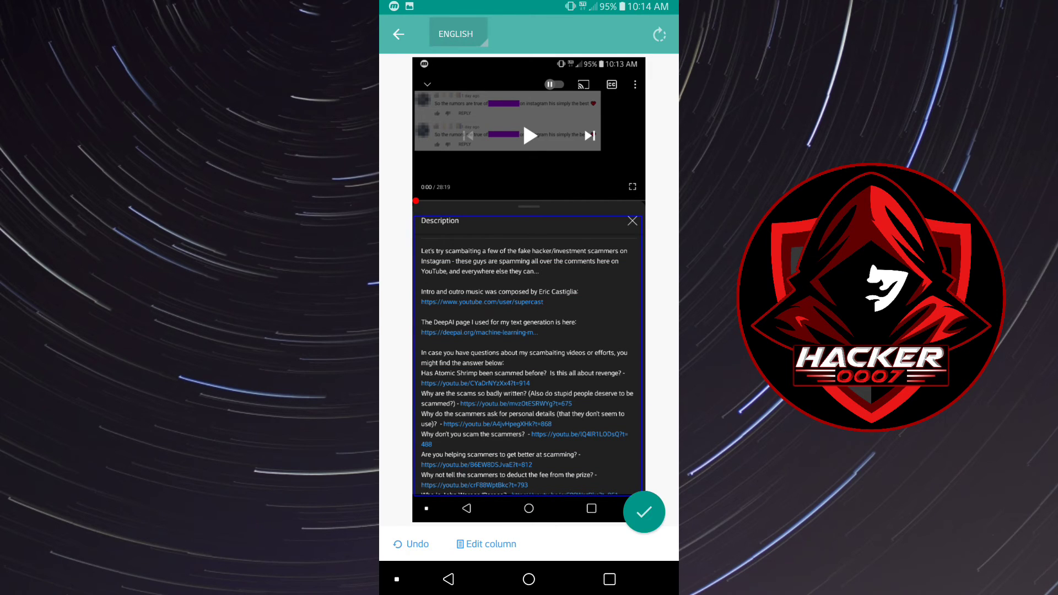
# - Extract the framed description text, view the resulting scan and request its translation
pyautogui.click(643, 511)
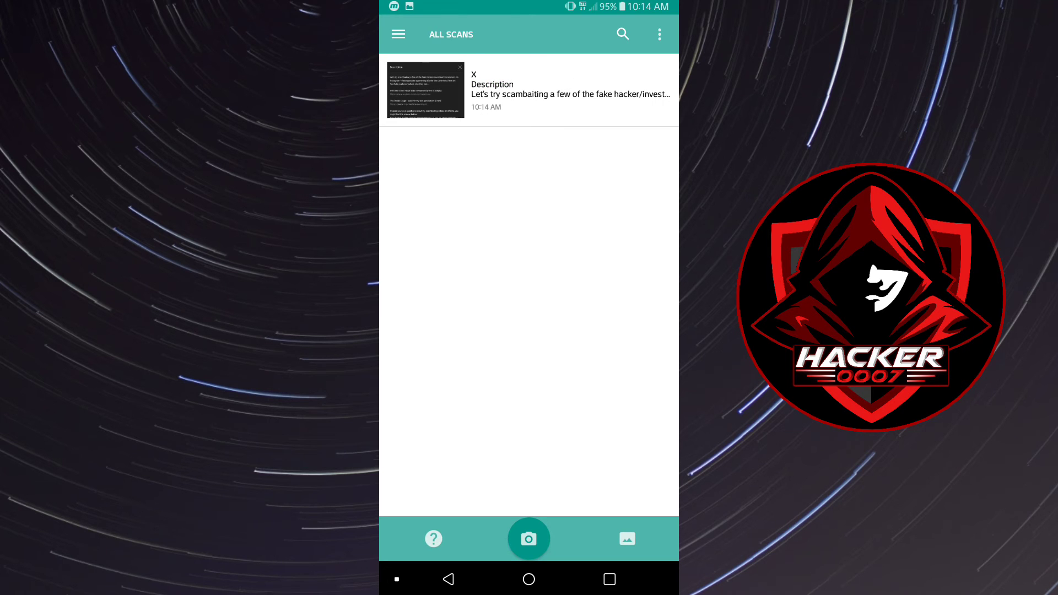
pyautogui.click(529, 91)
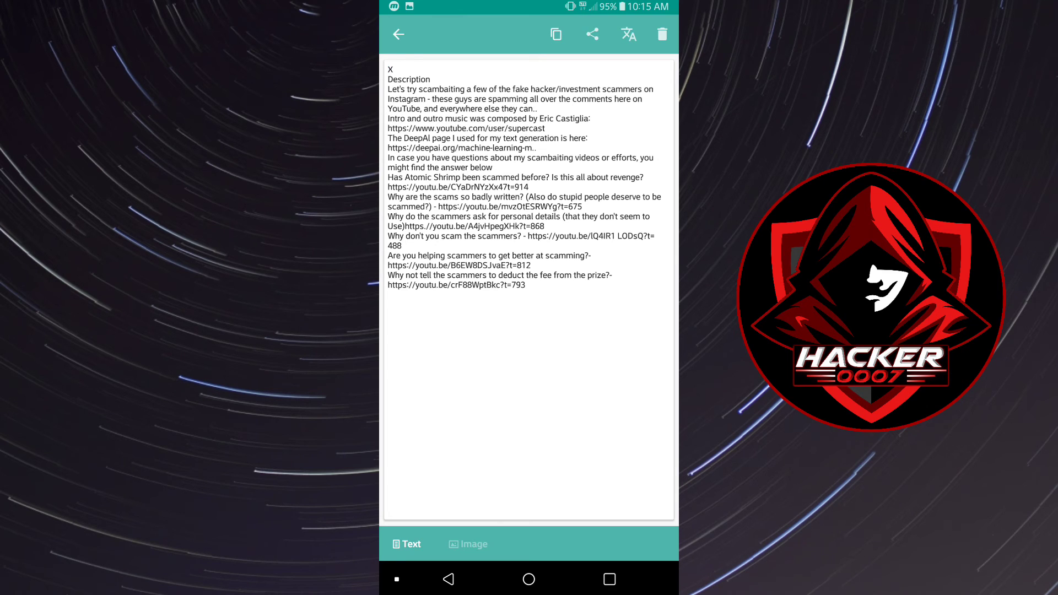
pyautogui.click(398, 34)
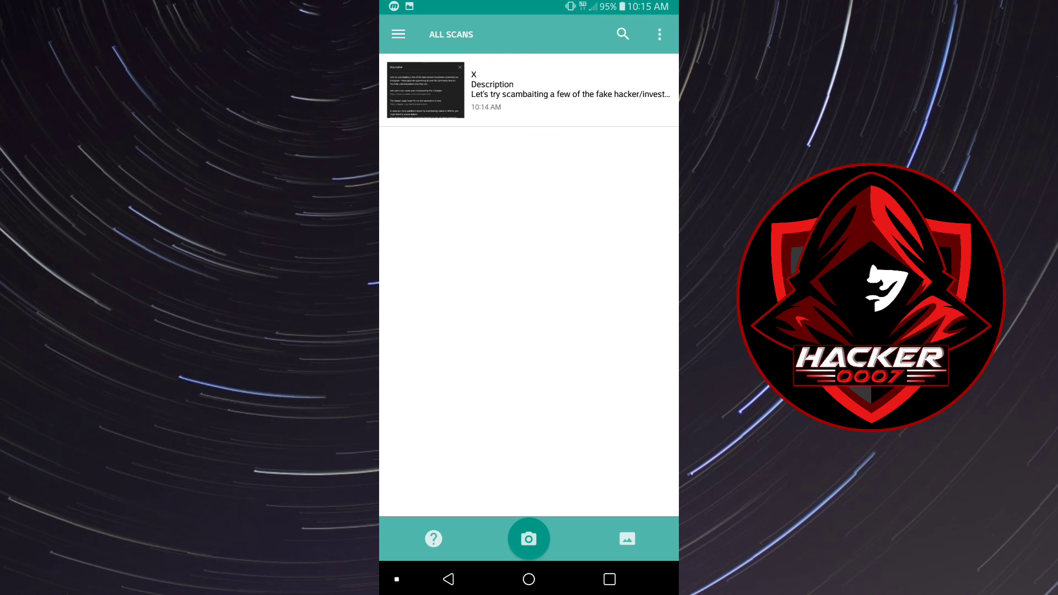
pyautogui.click(529, 89)
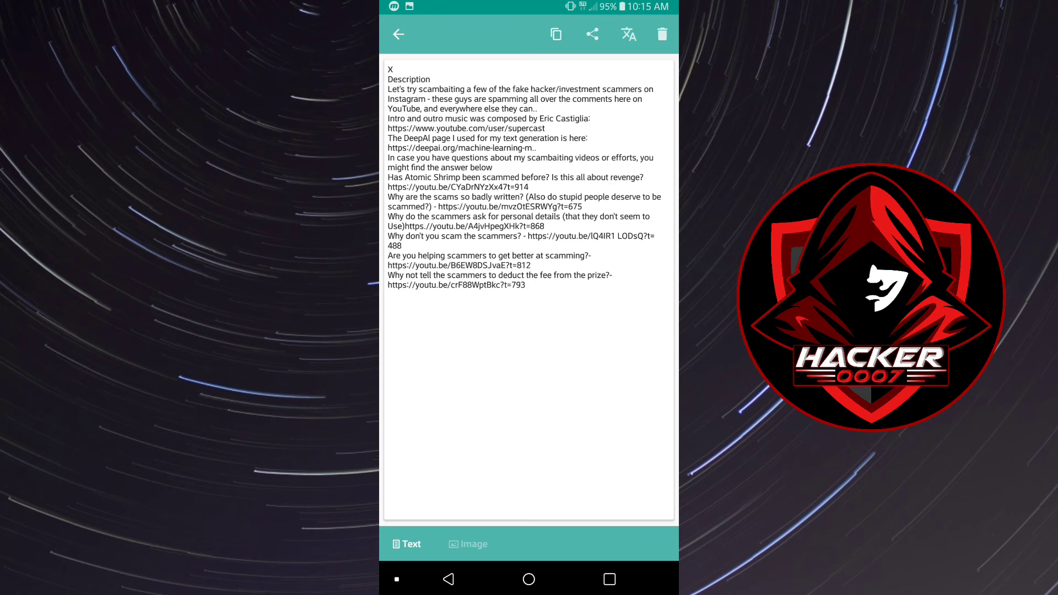
pyautogui.click(629, 34)
# - Return to the scan via recent apps and copy the recognized text to the clipboard
pyautogui.click(610, 579)
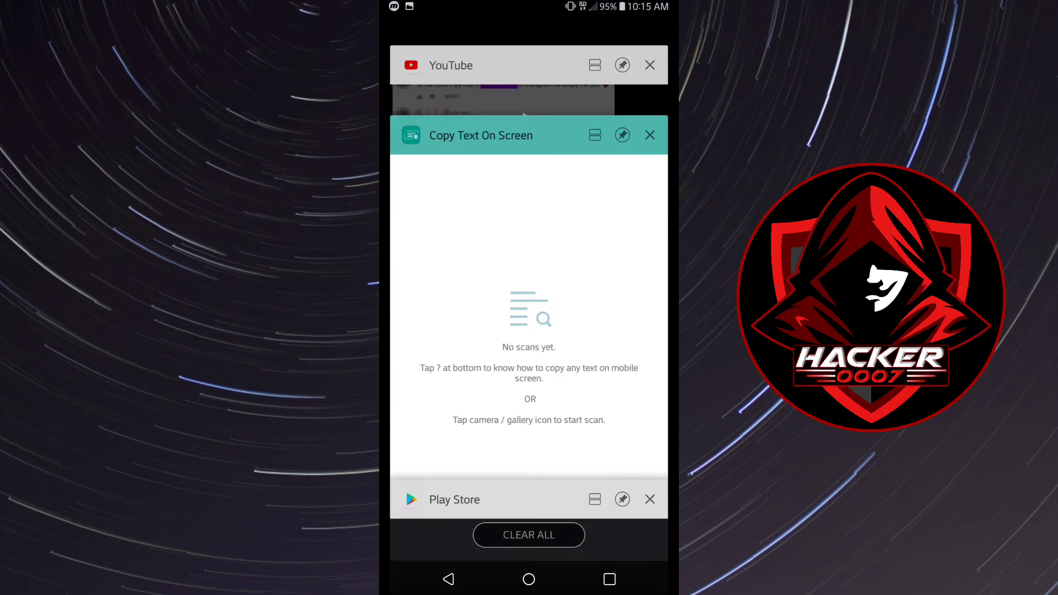
pyautogui.click(529, 314)
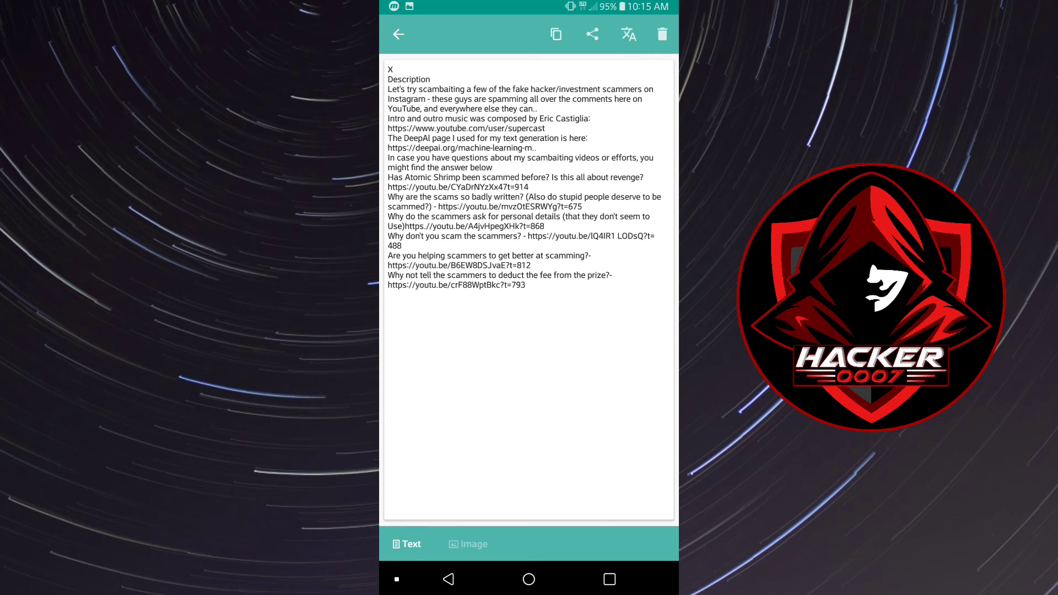
pyautogui.click(555, 34)
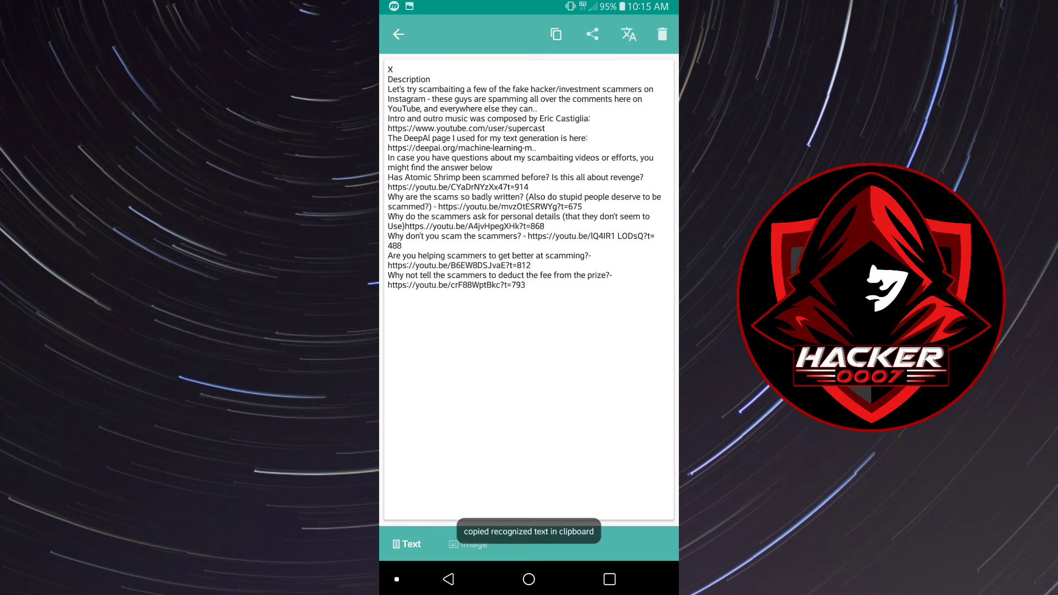
pyautogui.press('Escape')
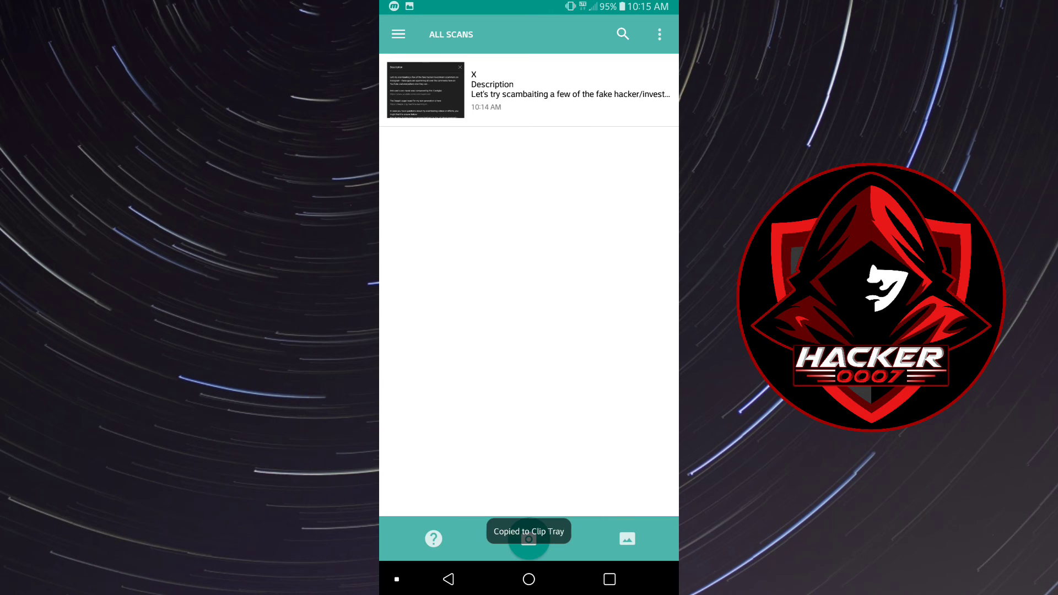
# - Reopen the description screenshot from the gallery, then leave the crop view without scanning
pyautogui.click(627, 538)
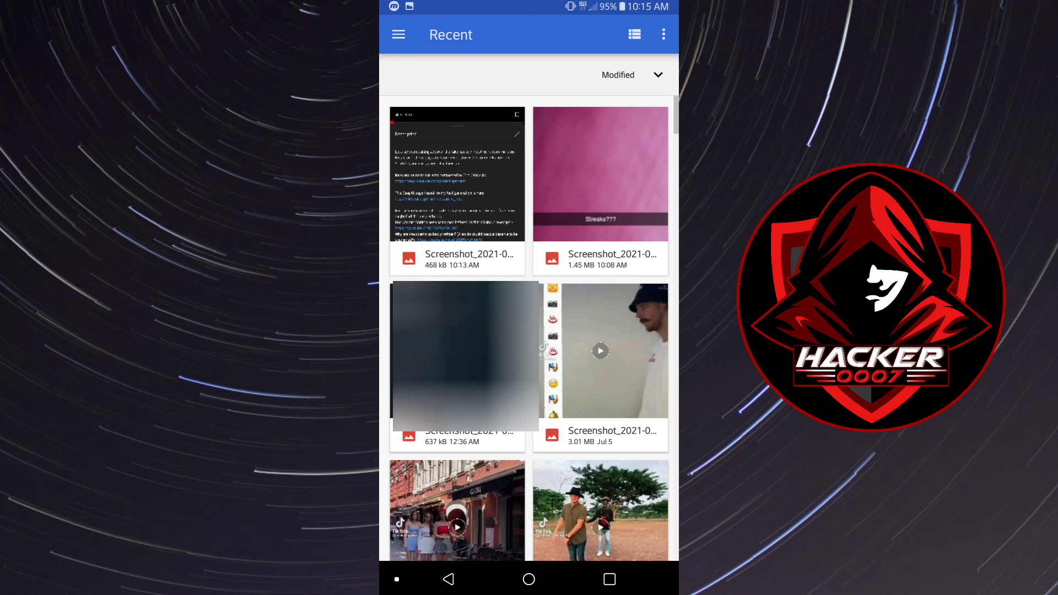
pyautogui.click(457, 182)
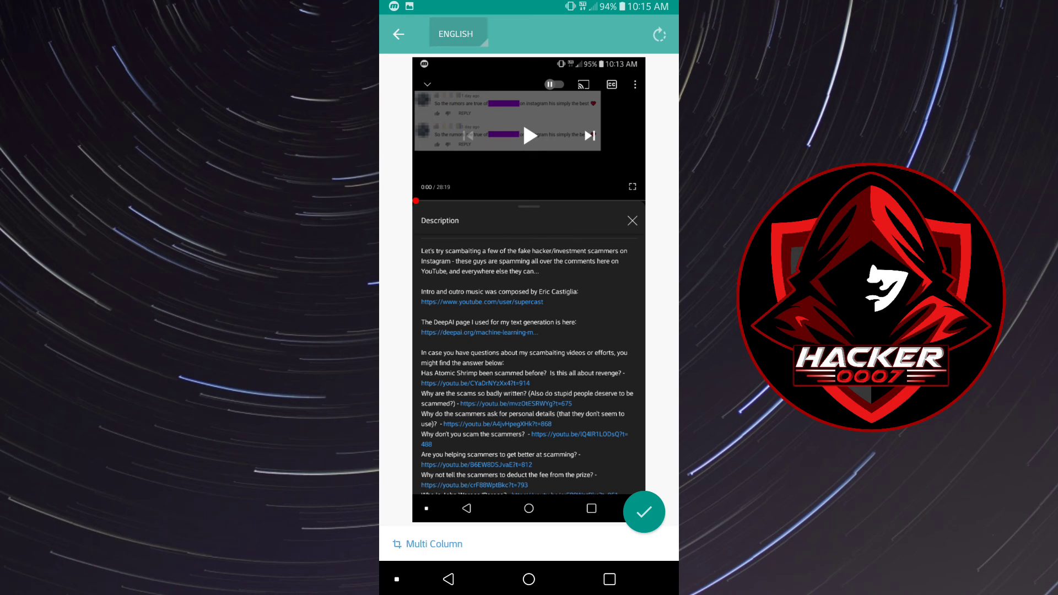
pyautogui.click(397, 34)
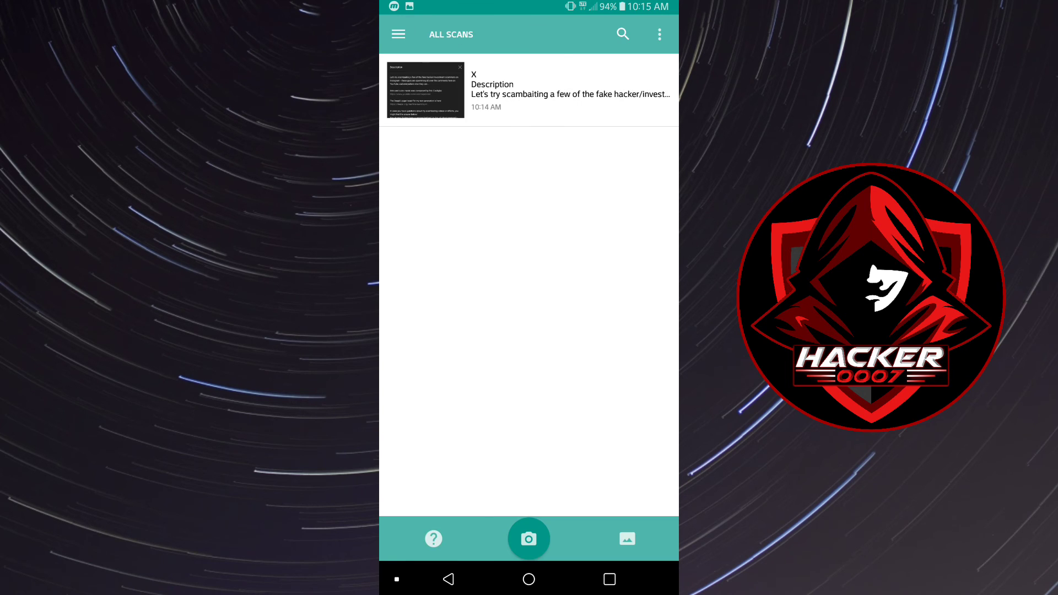
# - In Settings, switch the app theme to Dark and then back to Default
pyautogui.click(398, 34)
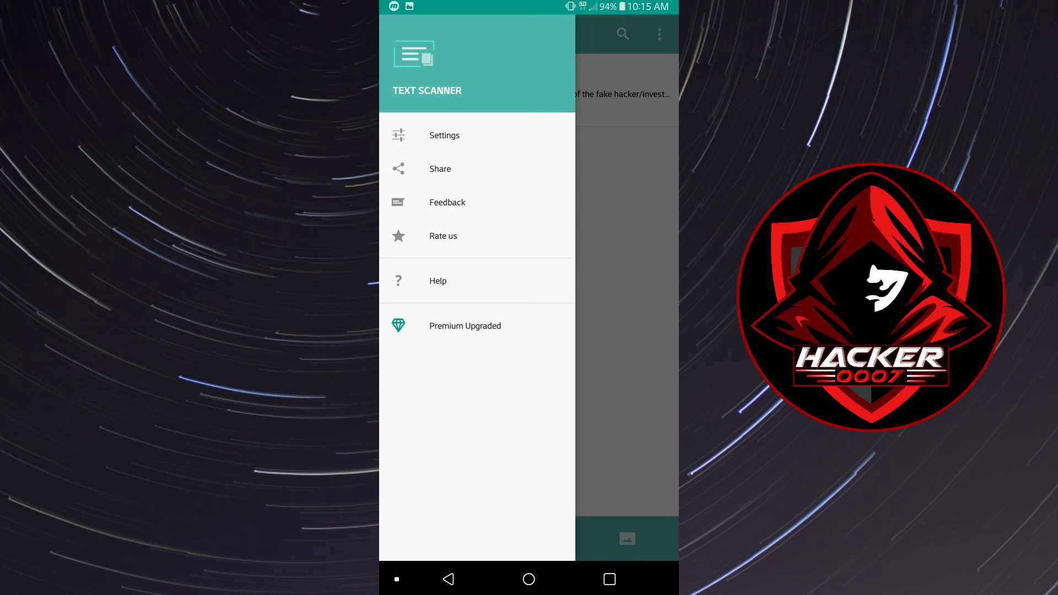
pyautogui.click(444, 134)
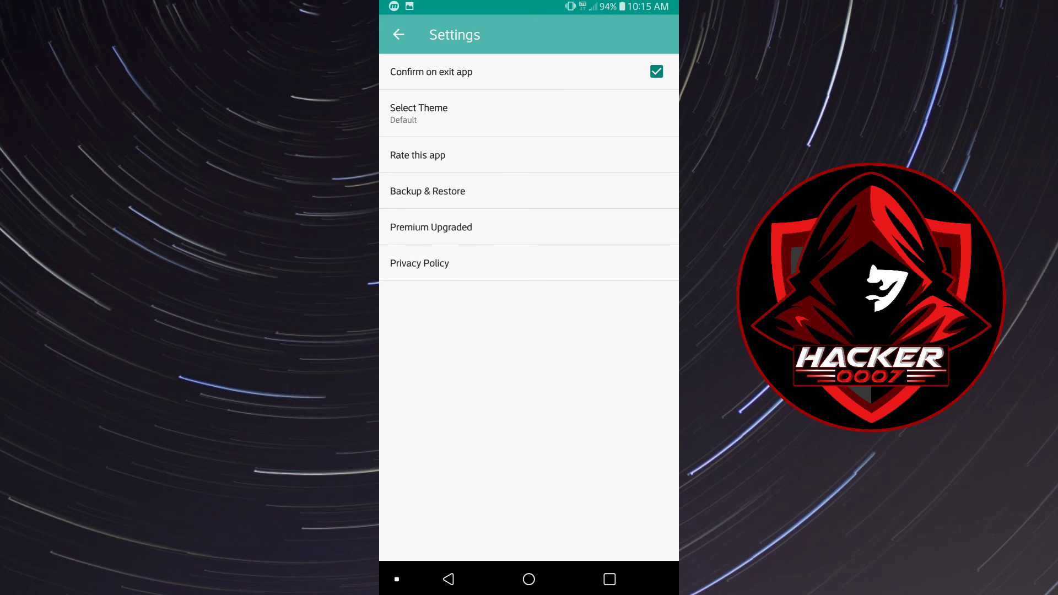
pyautogui.click(419, 113)
pyautogui.click(459, 269)
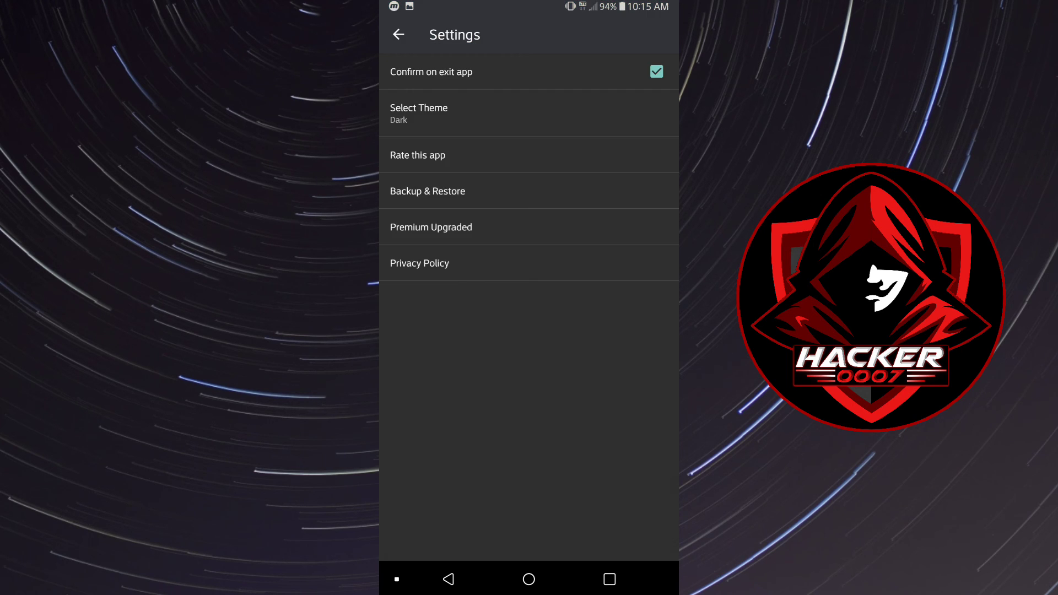
pyautogui.click(418, 113)
pyautogui.click(447, 303)
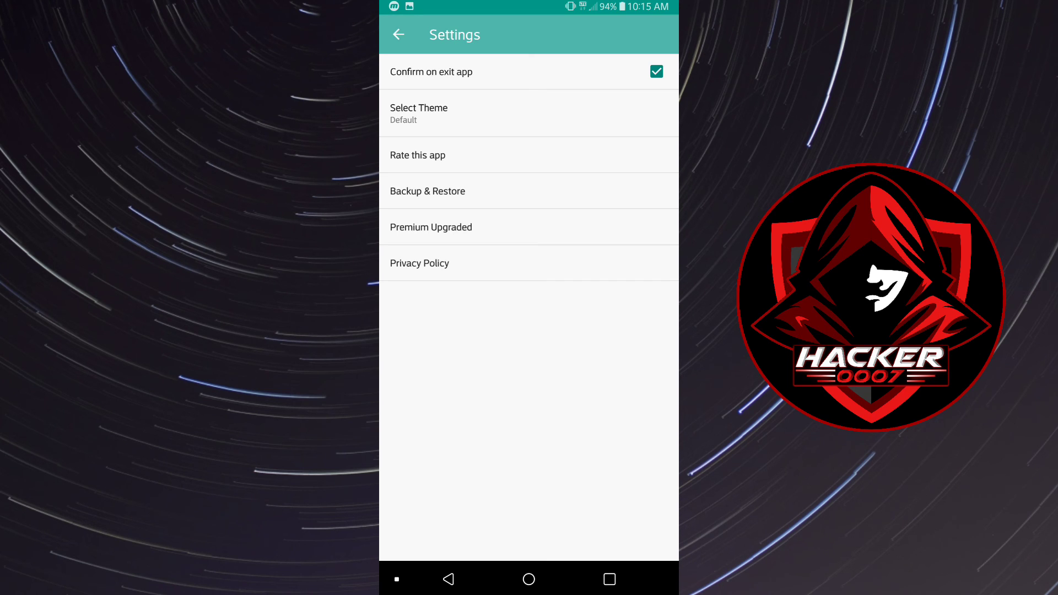
# - Leave settings, dismiss the Rate Us prompt with Later and return to the home screen
pyautogui.click(398, 34)
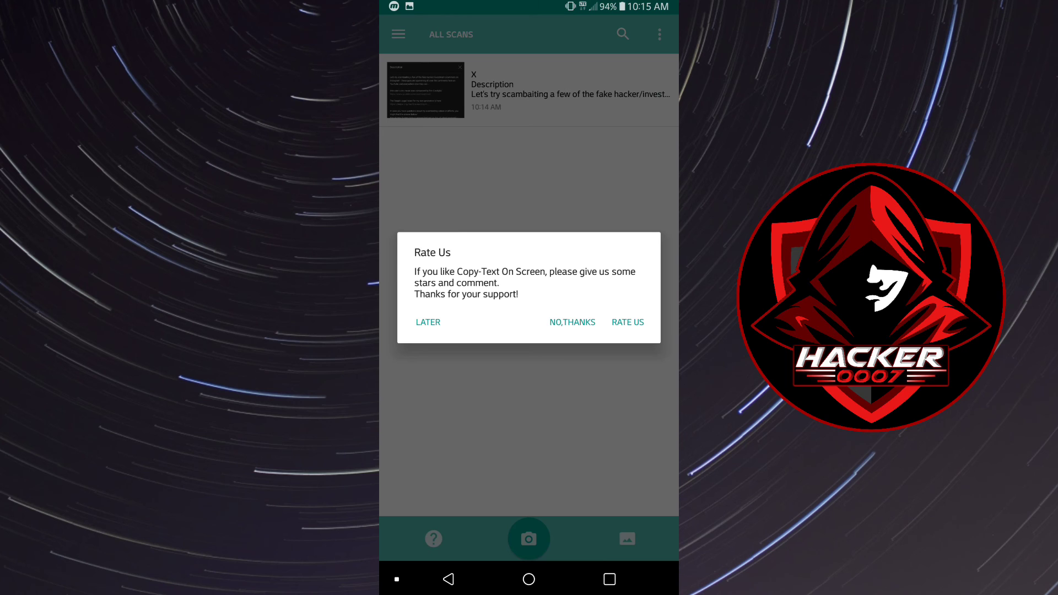
pyautogui.click(428, 321)
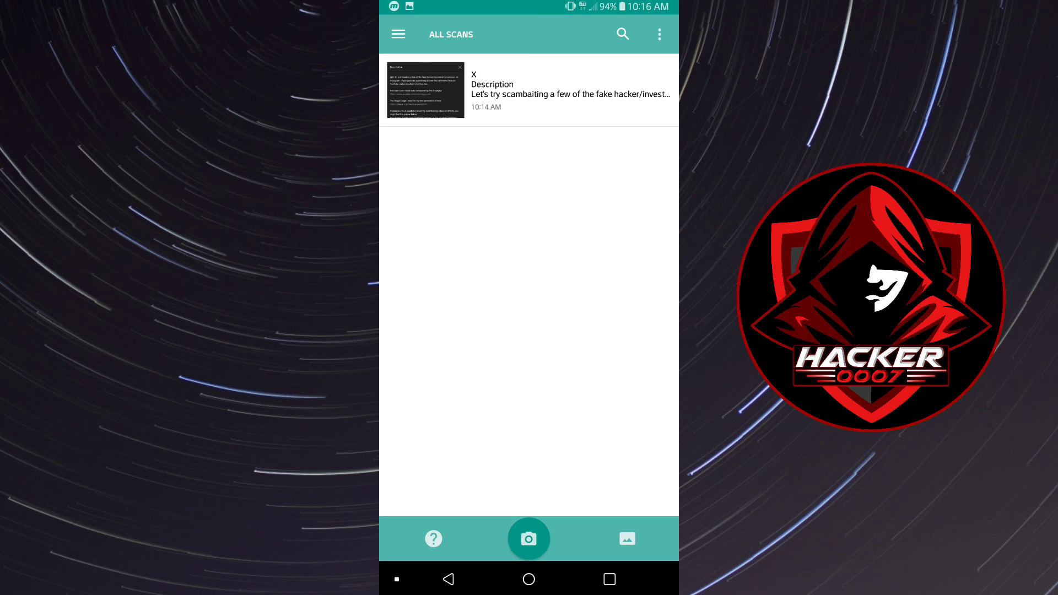
pyautogui.click(528, 578)
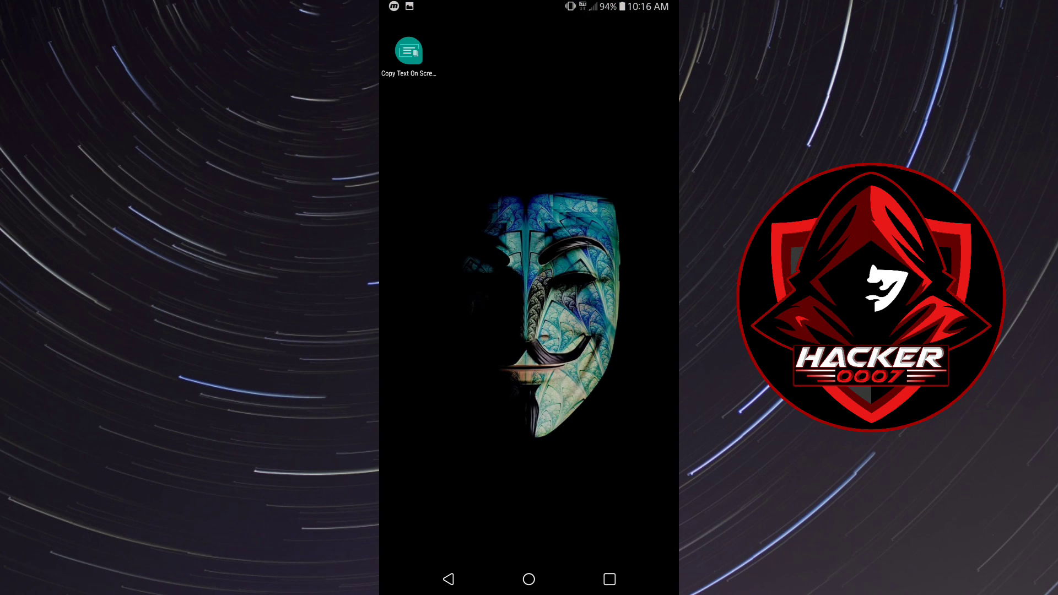